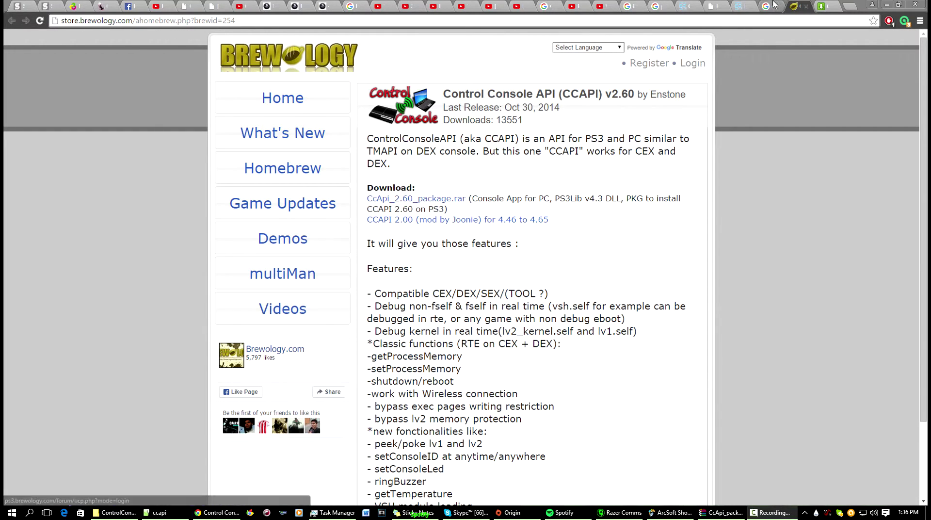
Switch to the CcApi_package_2.60.rar archive in WinRAR and browse into its CcApi_package_2.60\PC folder.
click(834, 4)
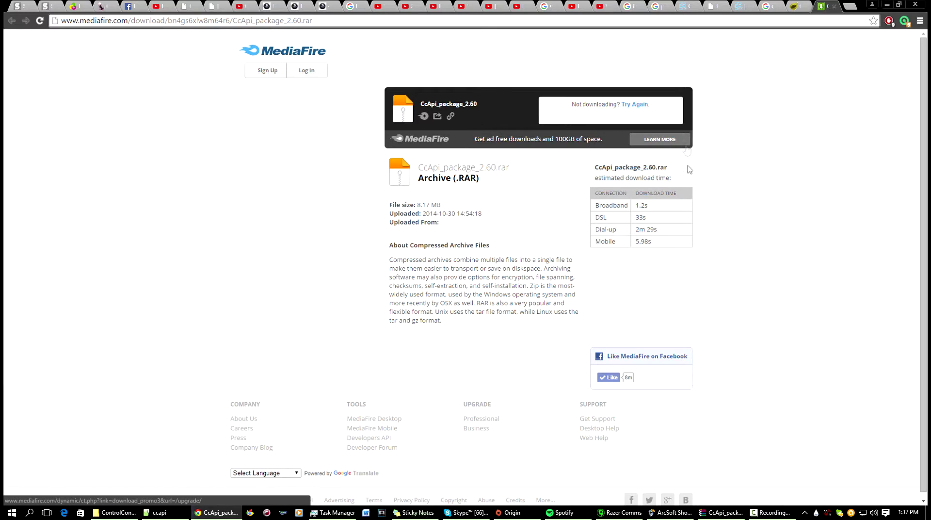
click(720, 512)
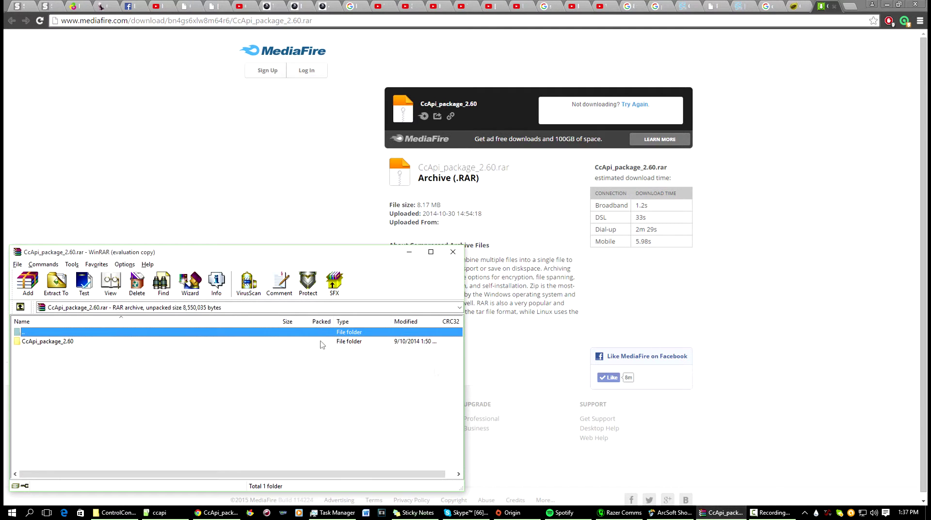
drag(275, 253, 450, 141)
click(247, 240)
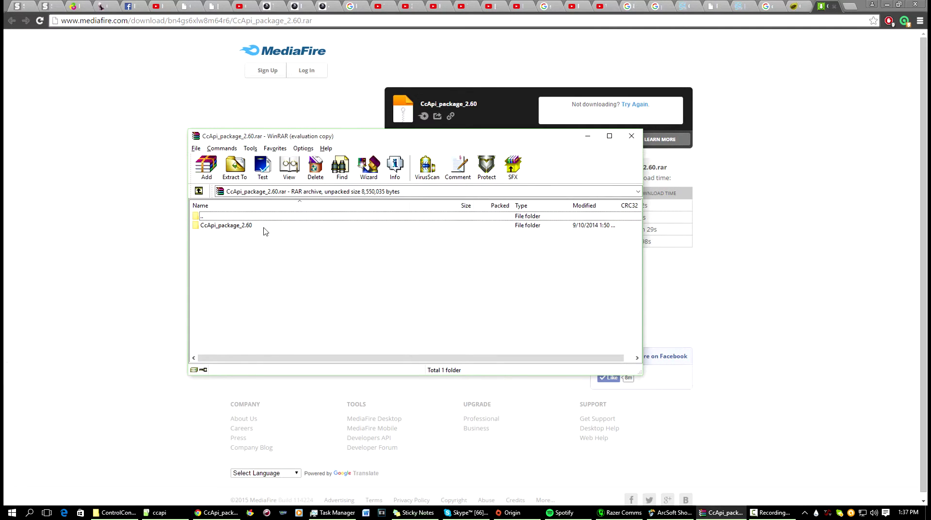
double_click(264, 226)
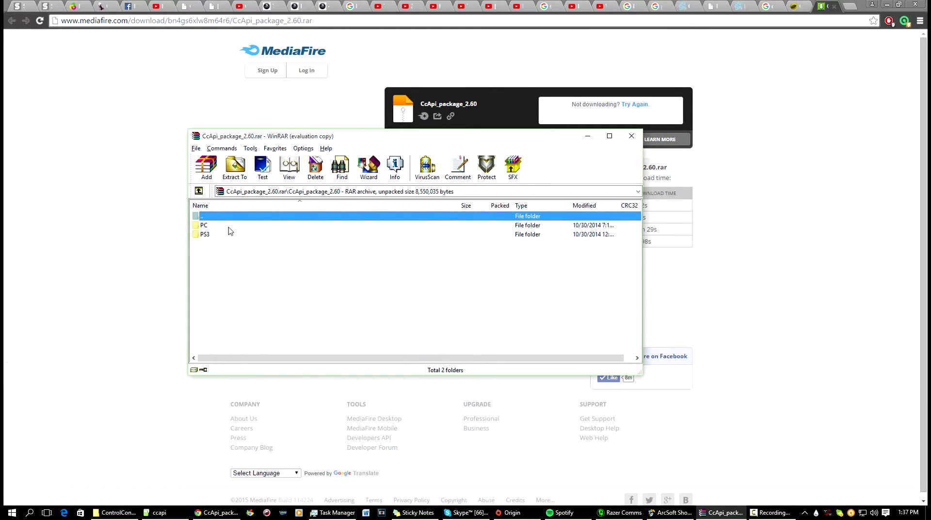
double_click(204, 226)
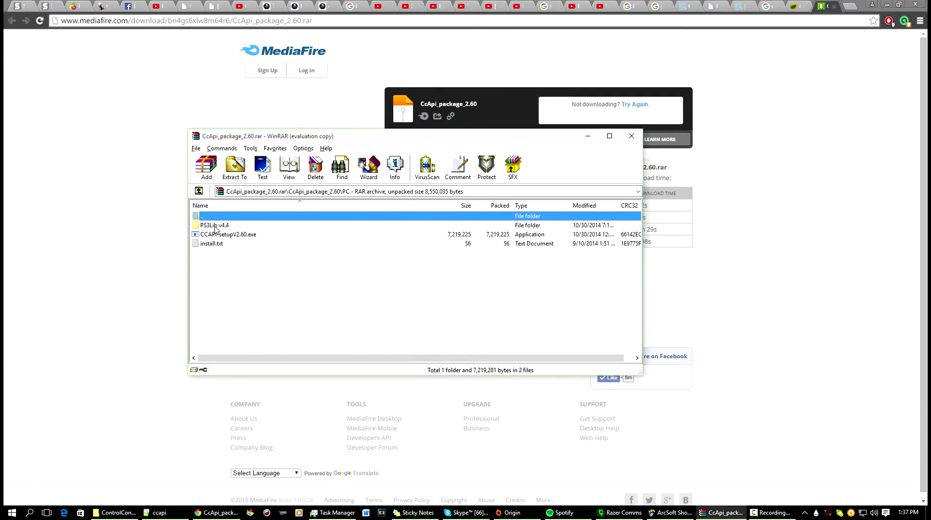
Run CCAPI-setupV2.60.exe, choose to repair, decline removing ControlConsole API, and advance with default options to the Ready to Install page.
click(249, 236)
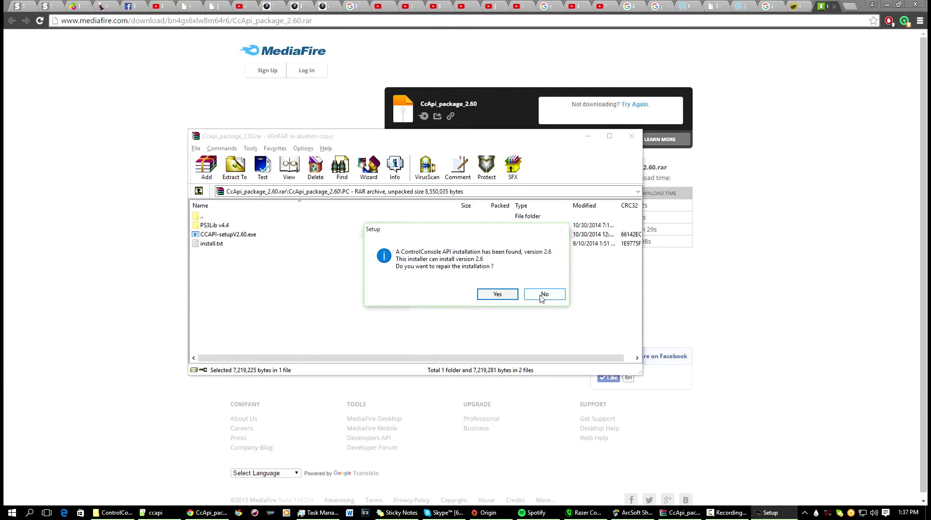
click(491, 296)
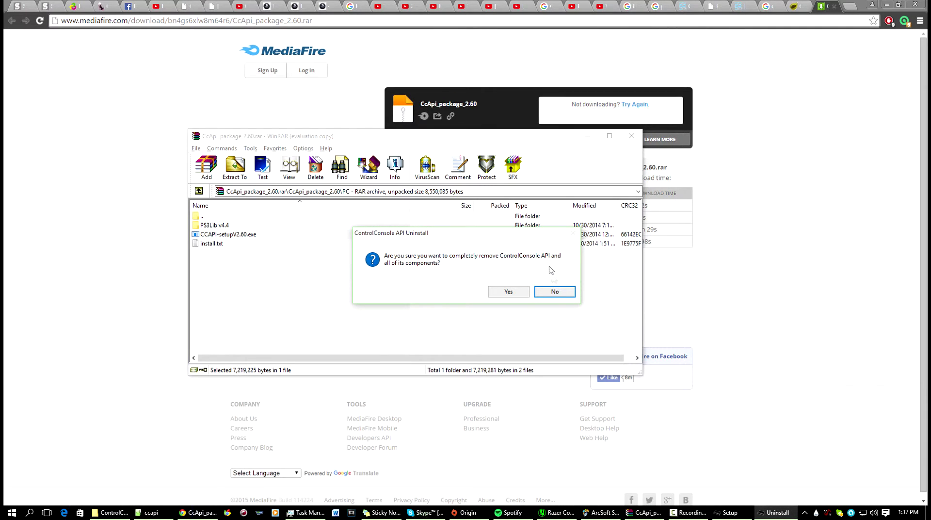
click(555, 292)
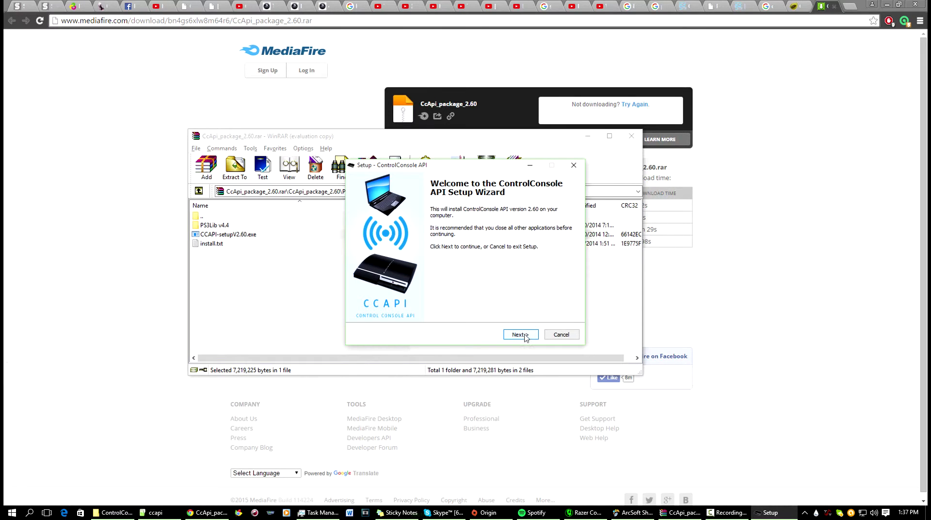
click(519, 334)
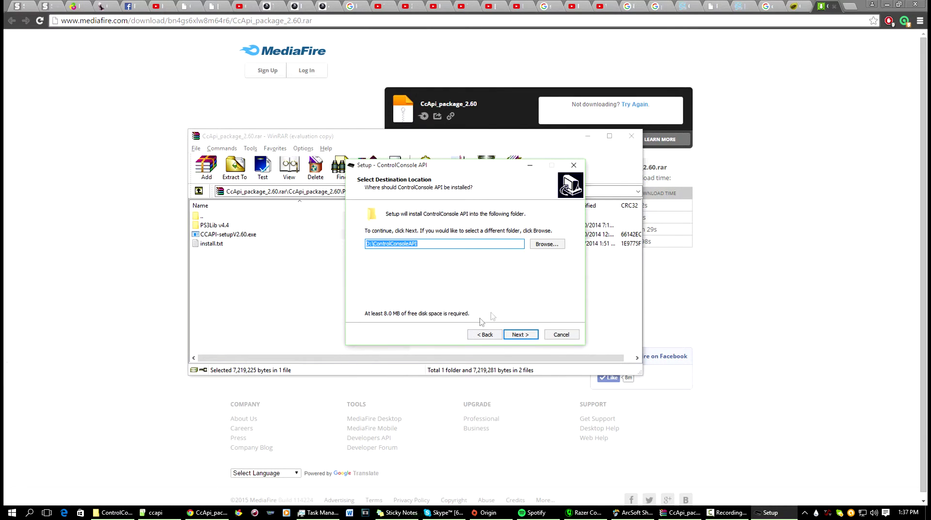
click(521, 334)
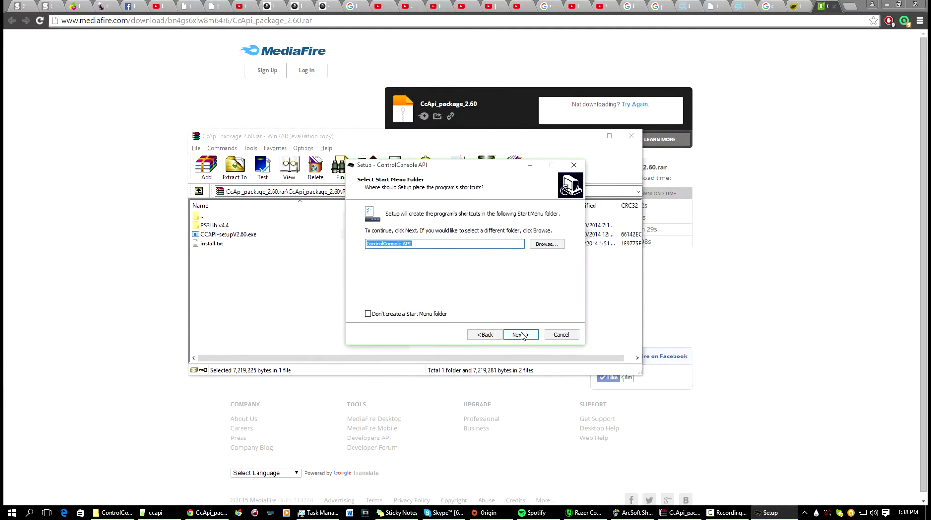
click(521, 335)
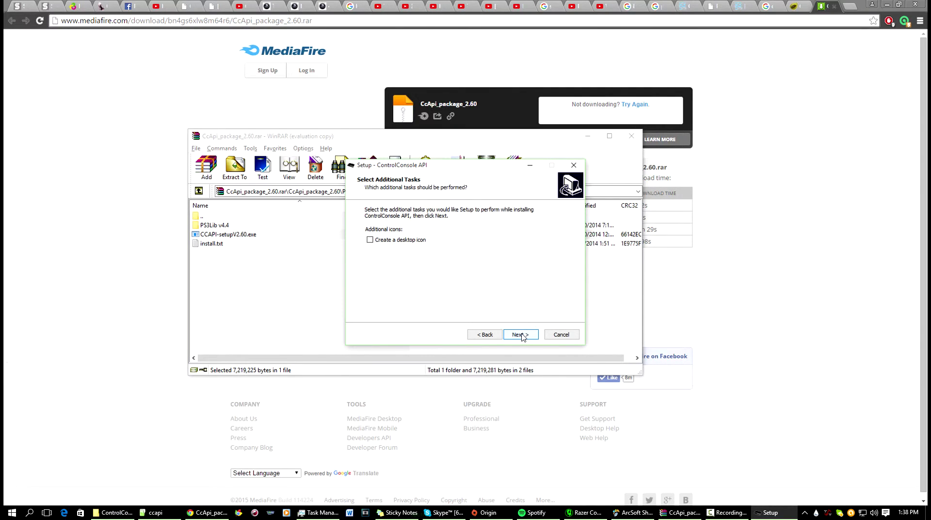
click(520, 334)
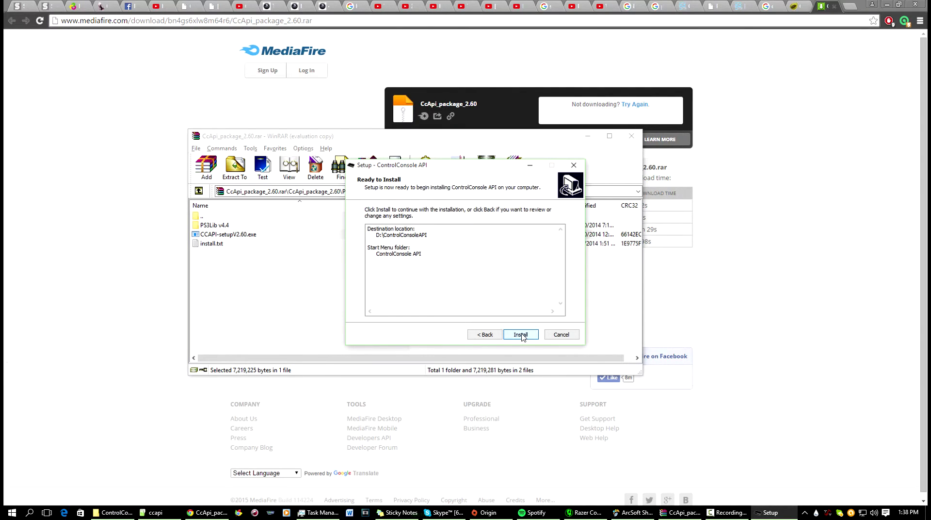
Exit the ControlConsole API setup without installing and decline updating CCAPI-setupV2.60.exe in the archive.
click(563, 335)
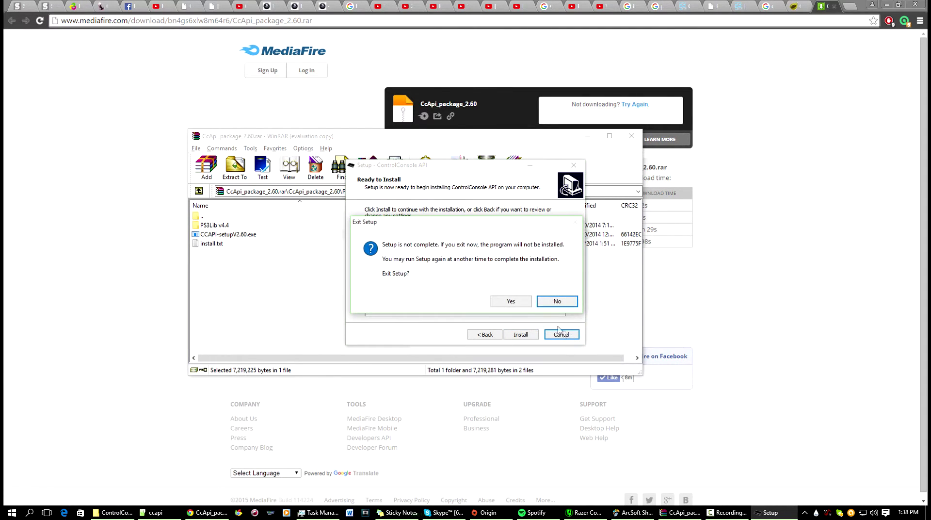
click(511, 301)
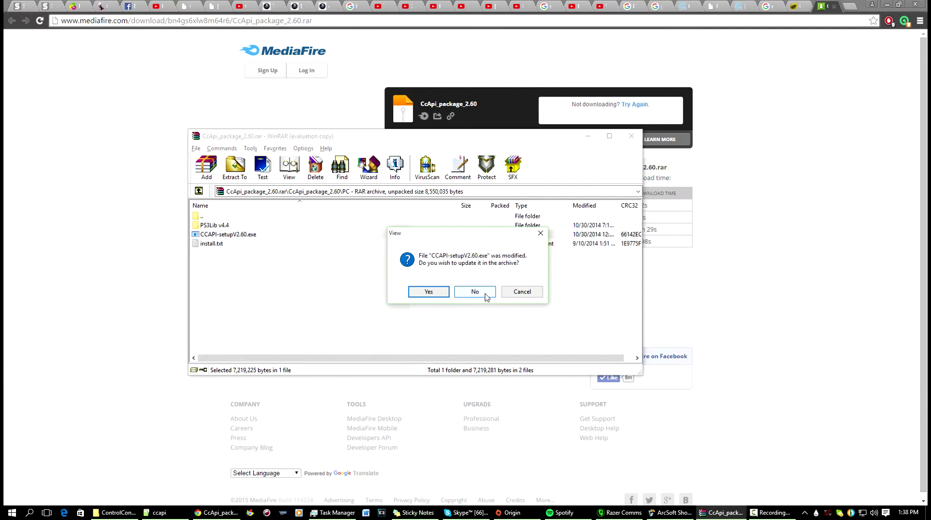
click(486, 293)
click(486, 295)
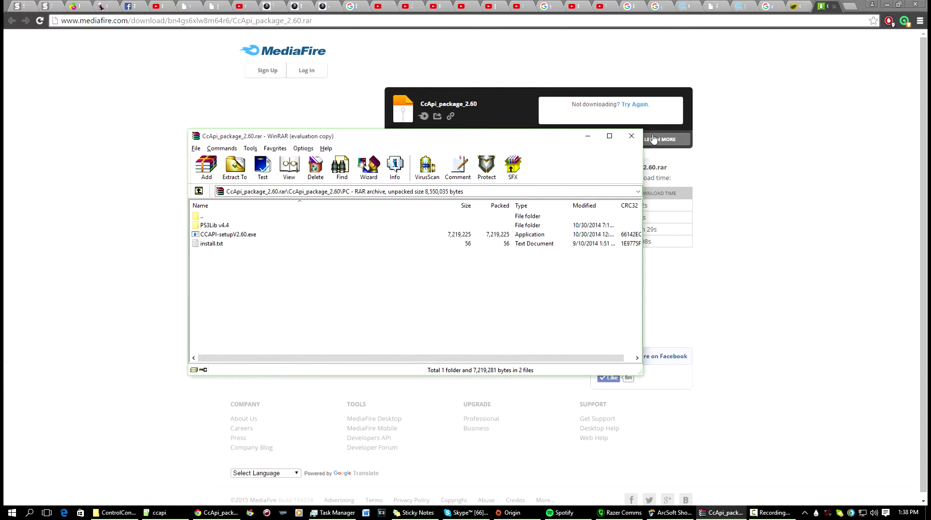
Go to the archive's PS3 folder and select the CCAPIv2.60 .pkg file.
double_click(202, 217)
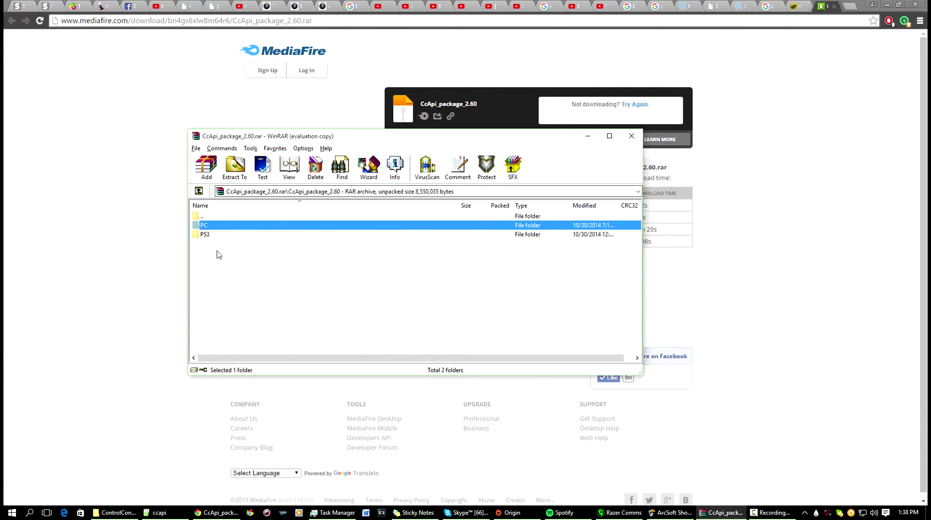
double_click(241, 236)
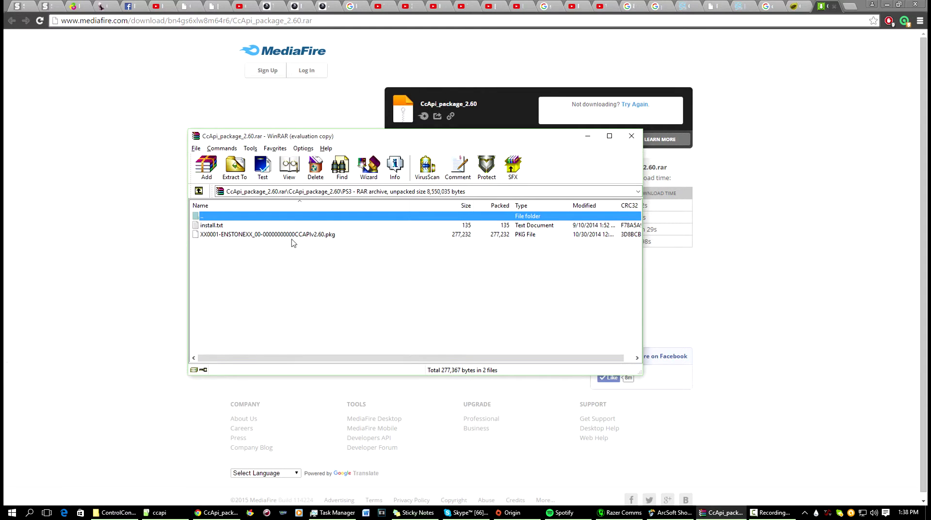
click(291, 237)
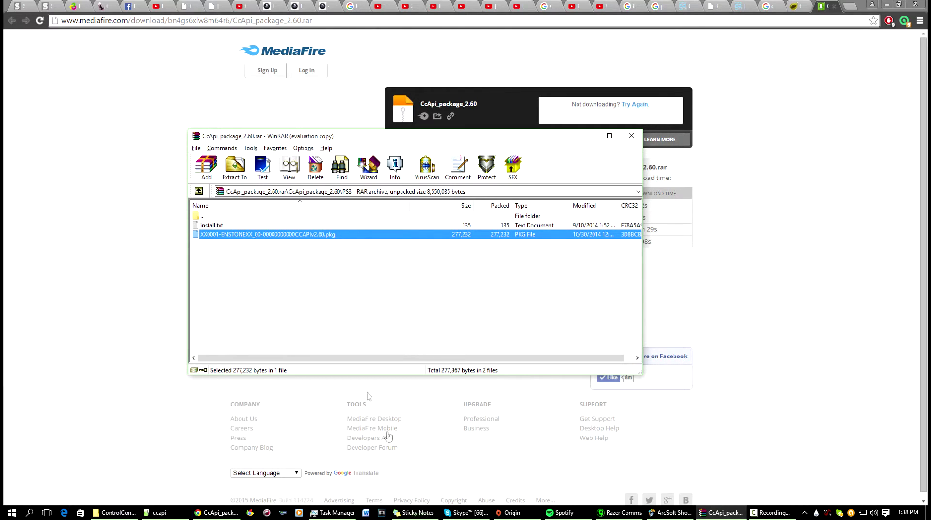
Try to move the CCAPIv2.60 .pkg file from the archive onto the root of the NISSIAN 510 (K:) drive.
right_click(115, 517)
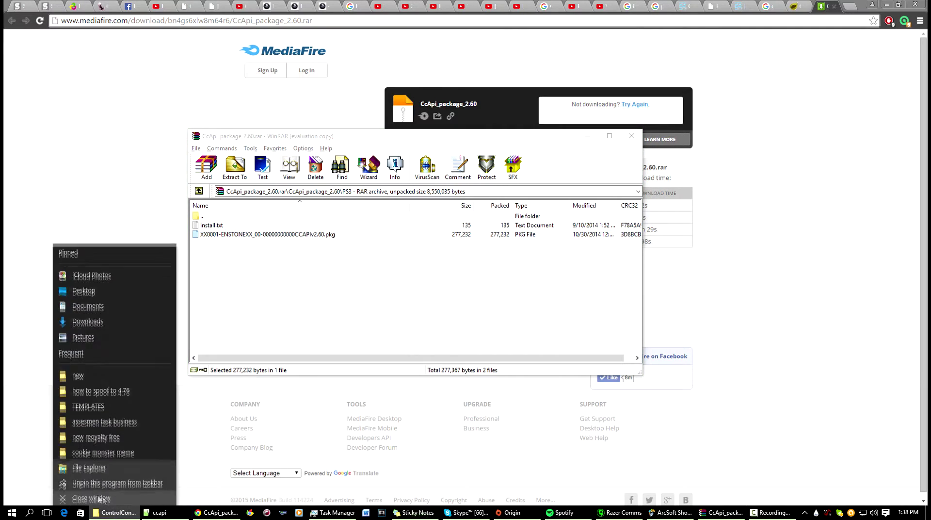
click(95, 465)
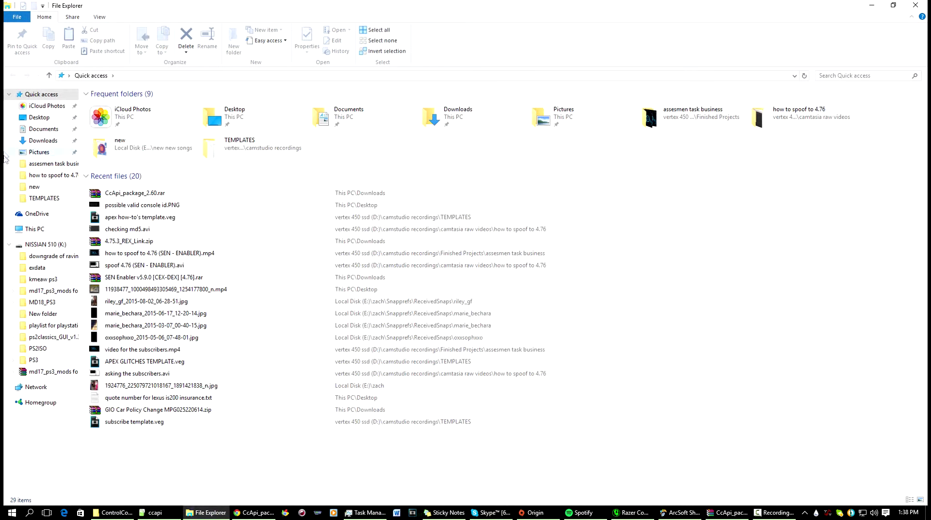
click(16, 245)
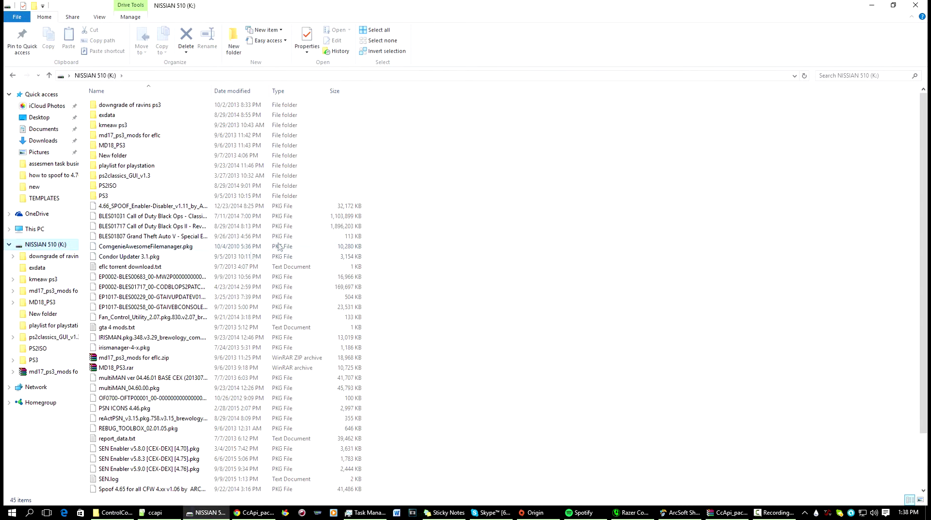
key(alt+Tab)
drag(285, 242, 438, 399)
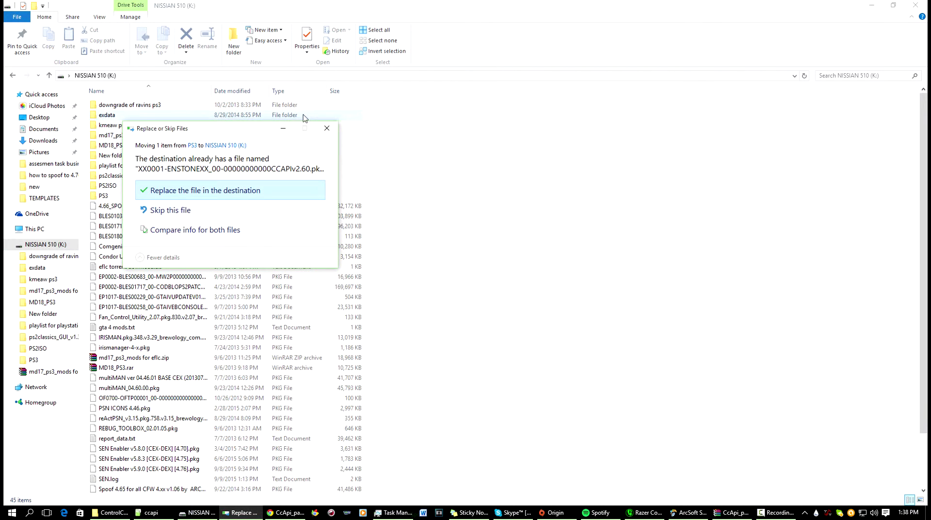
click(327, 128)
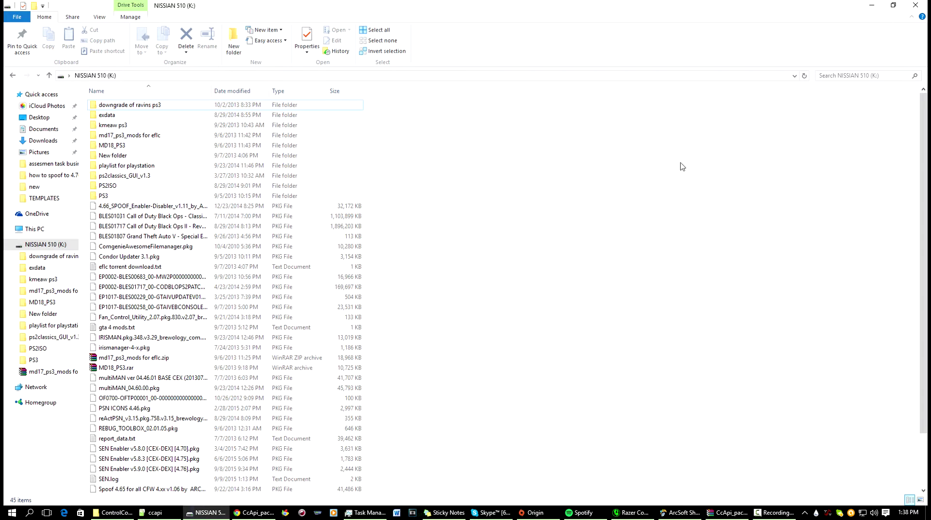
key(alt+F4)
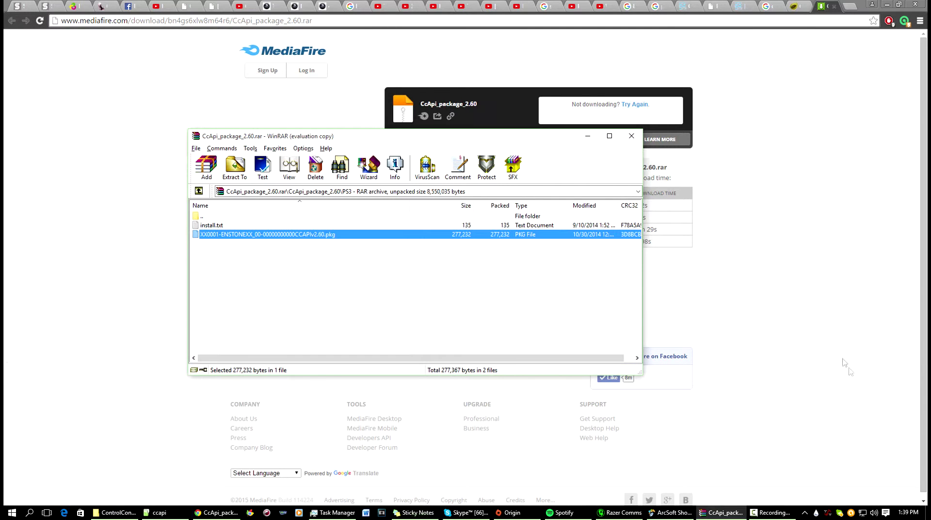
Switch to ArcSoft ShowBiz and maximize the Capture Module window to view the PS3 screen.
click(668, 512)
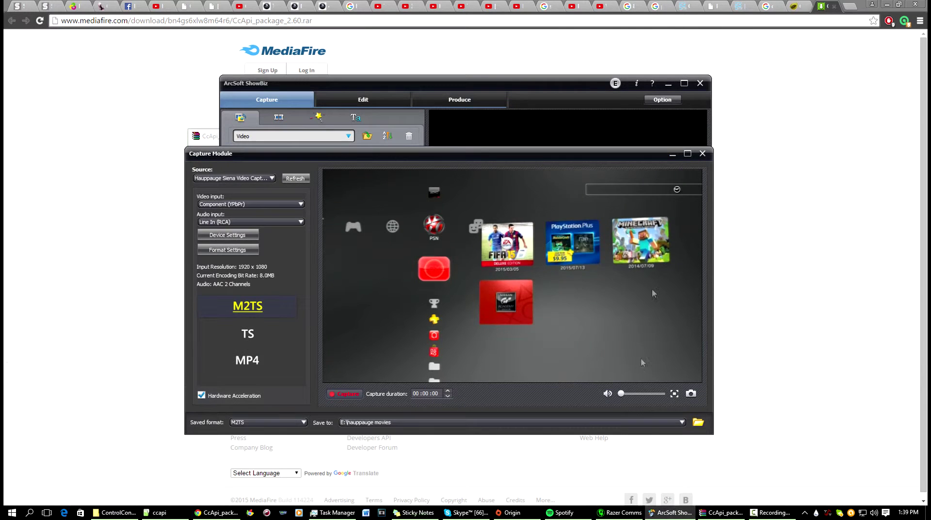
double_click(652, 158)
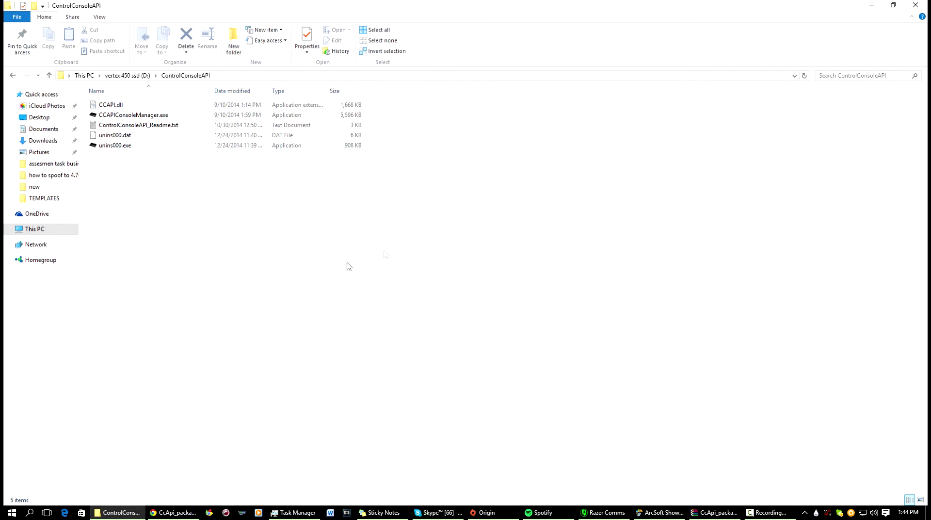
Launch CCAPIConsoleManager.exe from the ControlConsoleAPI folder and delete the youtube entry from the console list.
double_click(146, 116)
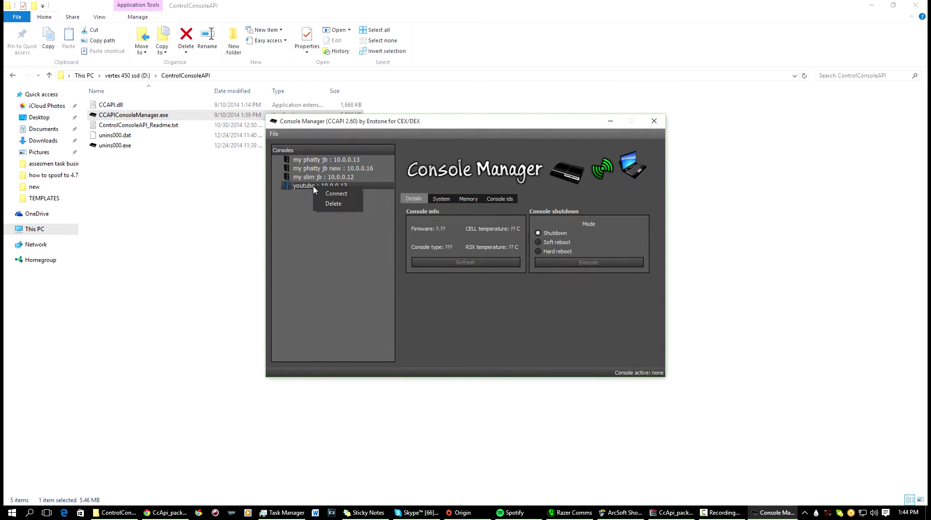
click(334, 203)
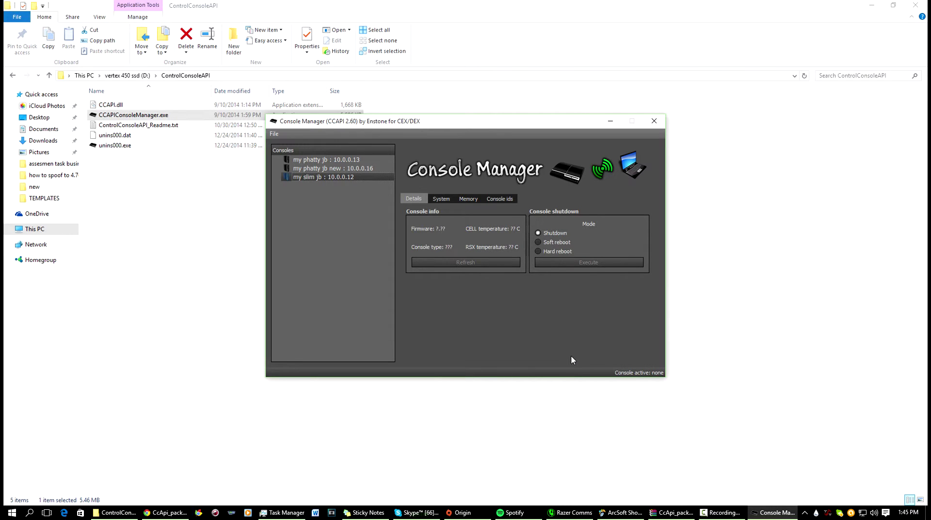
Check the PS3's IP address on its connection status list in the ArcSoft capture window, and return to Console Manager.
click(617, 514)
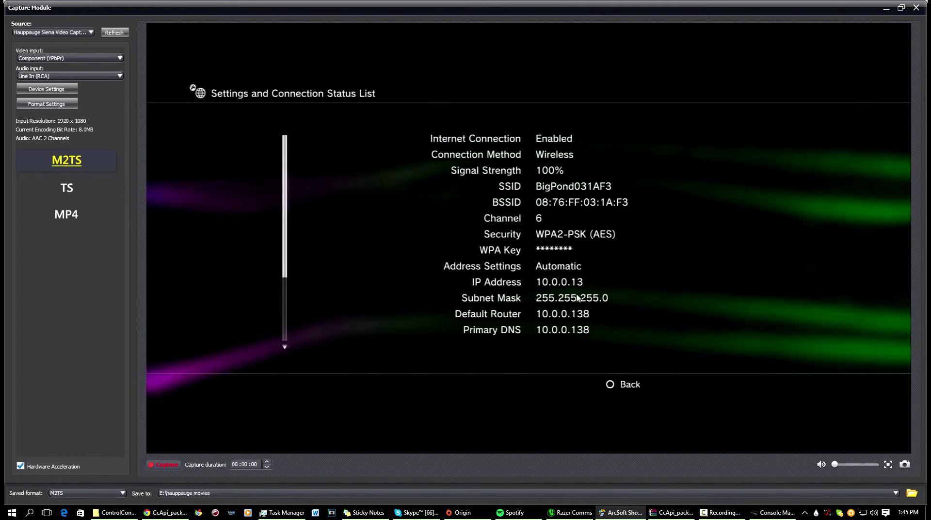
mouse_move(797, 517)
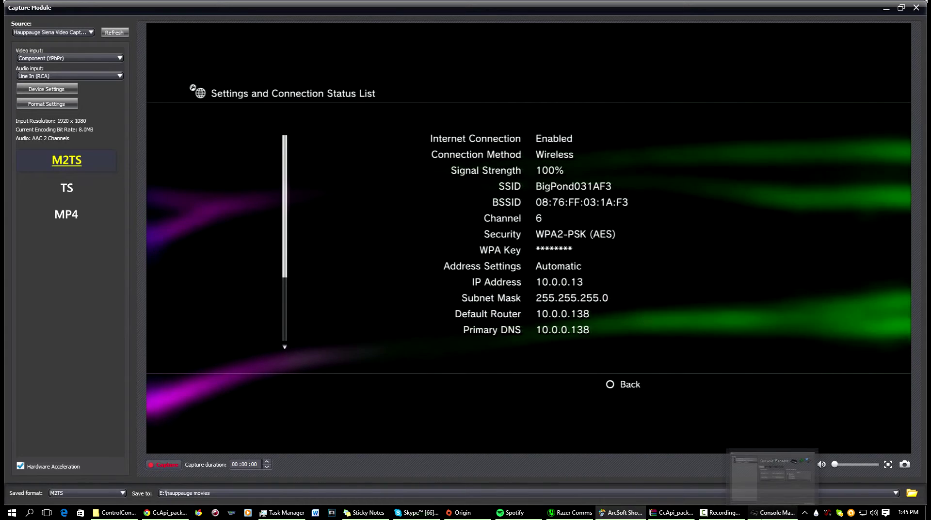
click(789, 510)
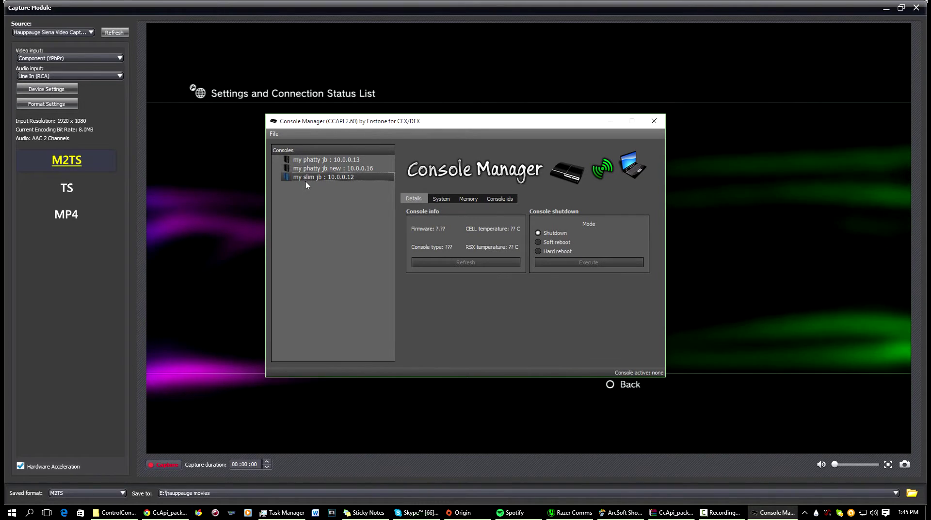
Add a new console named tutorial with the PS3 IP 10.0.0.13.
click(276, 134)
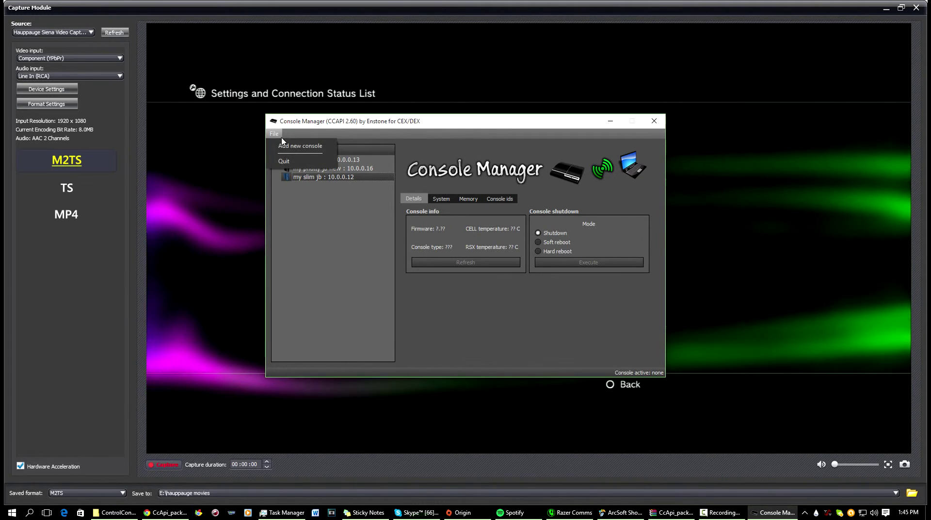
click(293, 144)
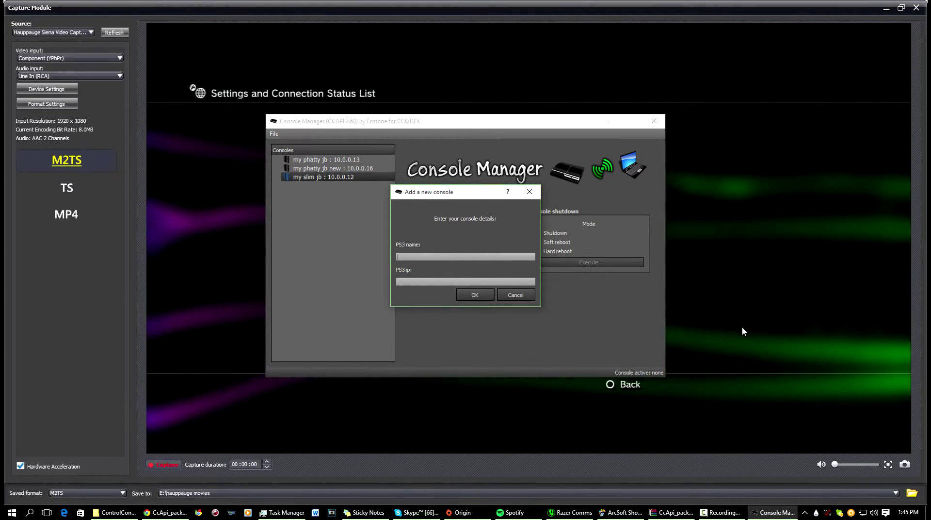
text(tutu)
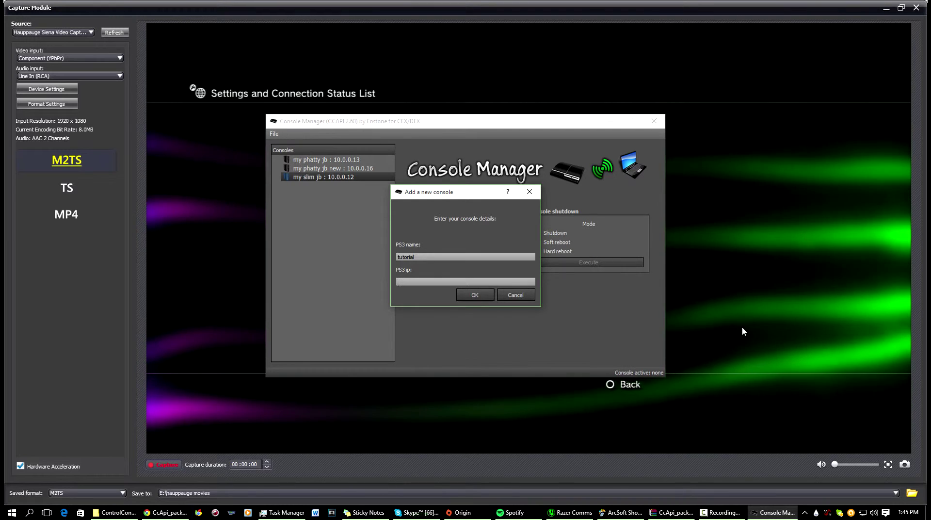
text(10.)
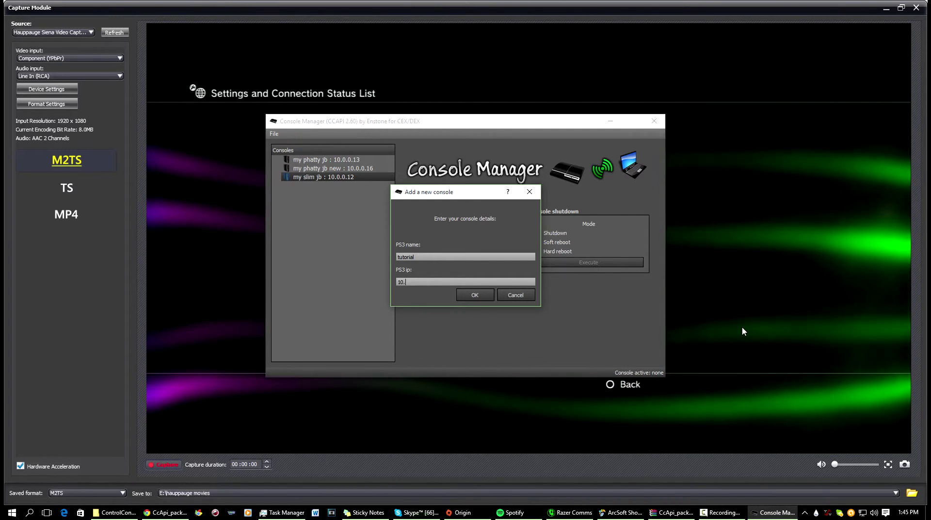
text(0.0.13)
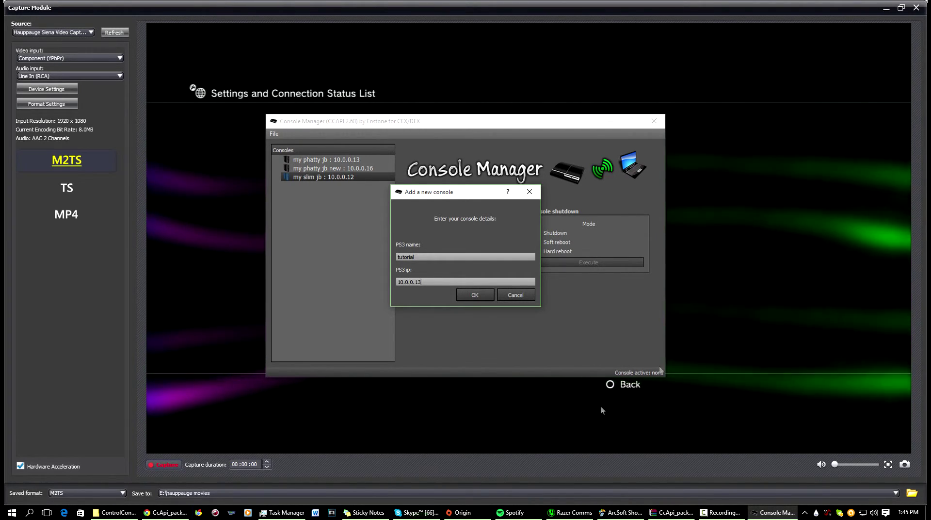
key(Return)
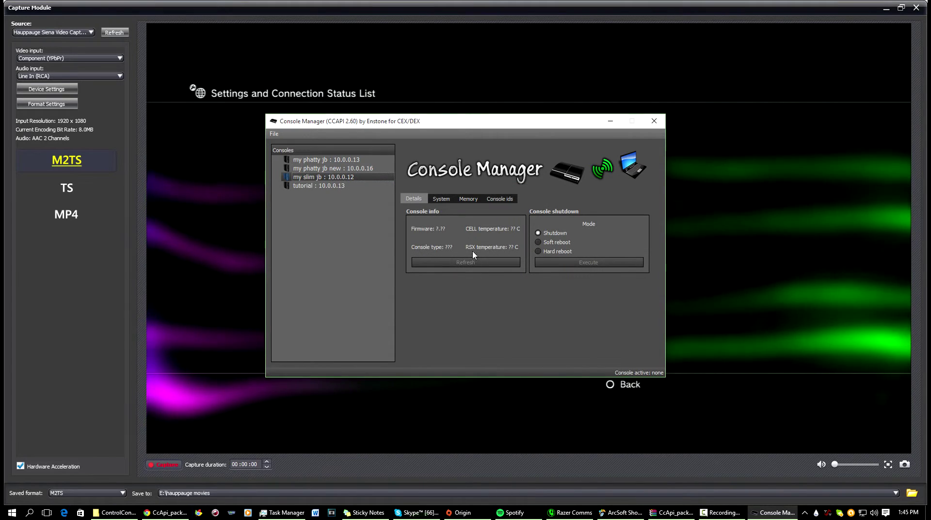
Connect to the tutorial console, dismiss the connection message, and refresh its console info.
right_click(340, 188)
click(351, 195)
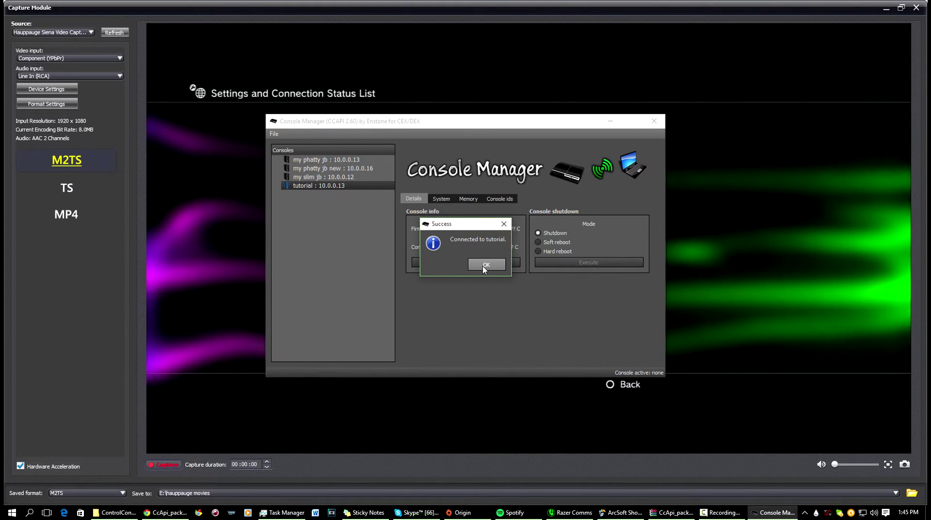
click(484, 266)
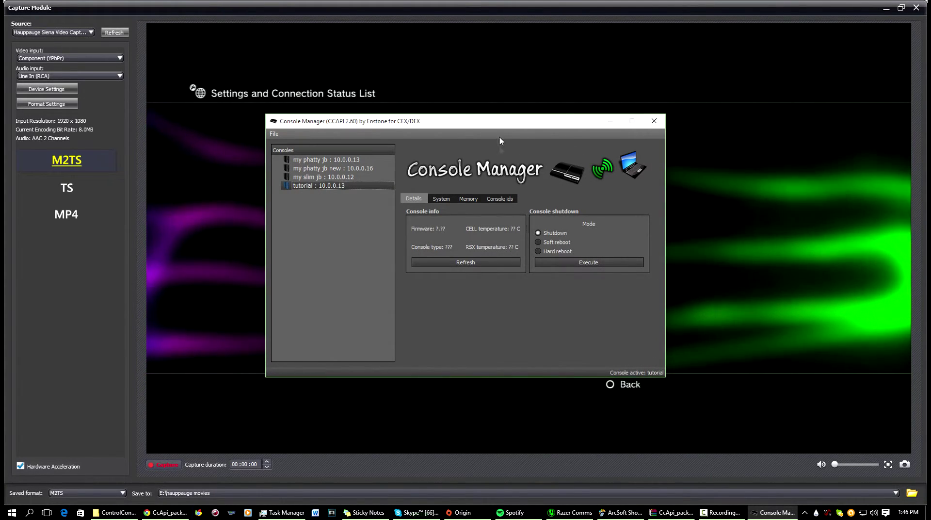
drag(502, 121, 472, 139)
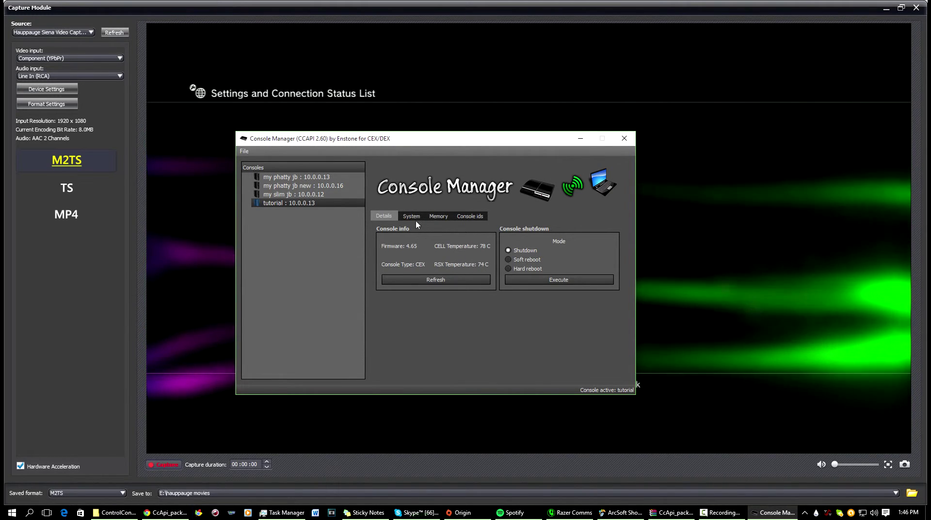
Test the console buzzer in Single, Double and Continuous modes, and set the mode back to Single.
click(414, 218)
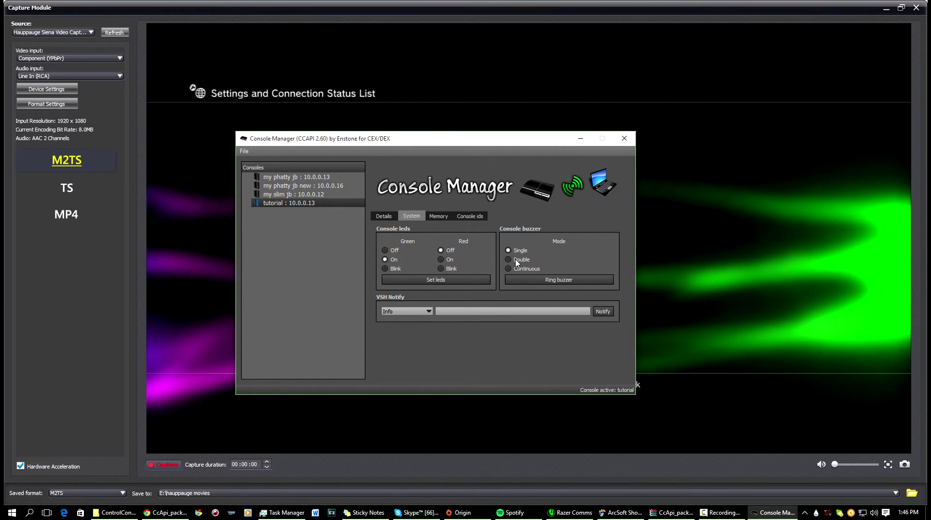
click(549, 282)
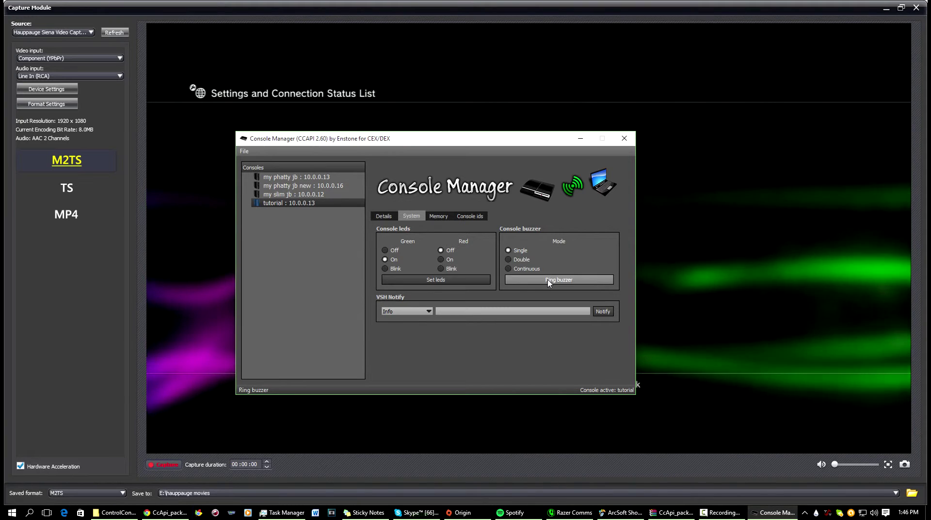
click(508, 259)
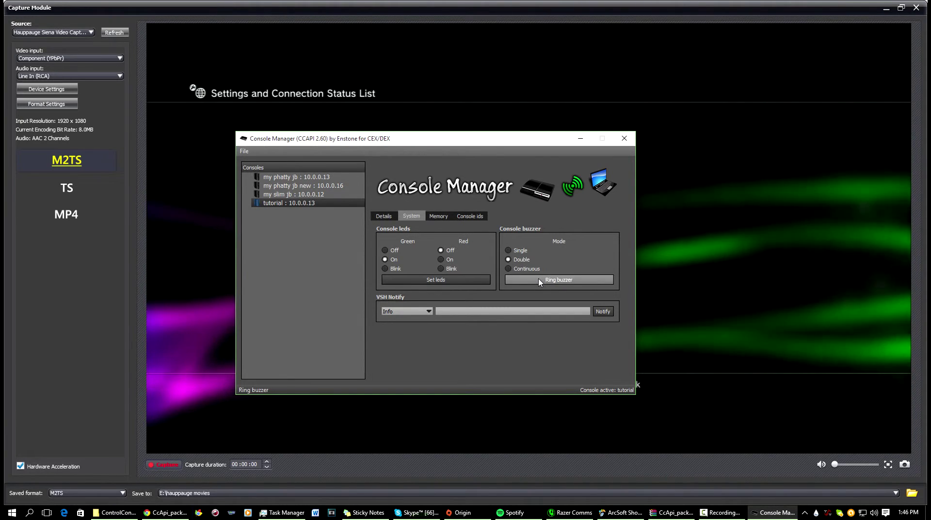
click(509, 269)
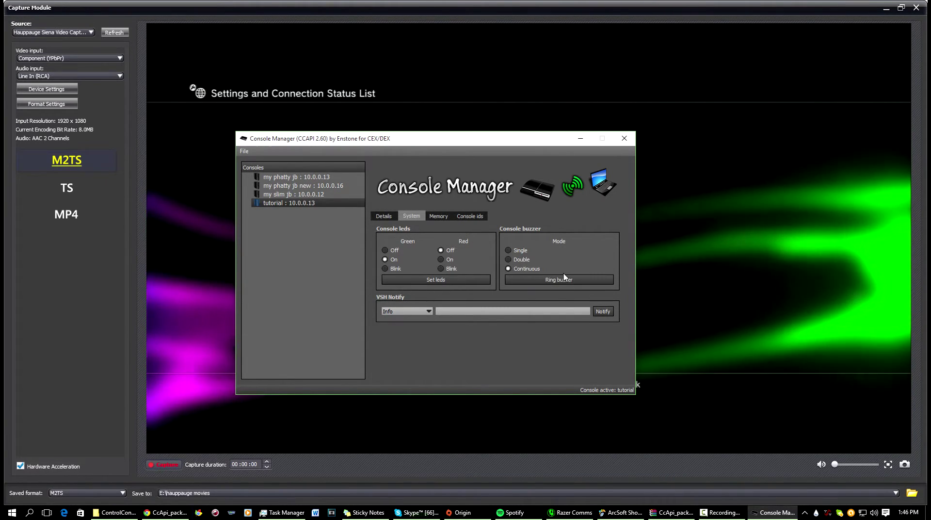
click(533, 279)
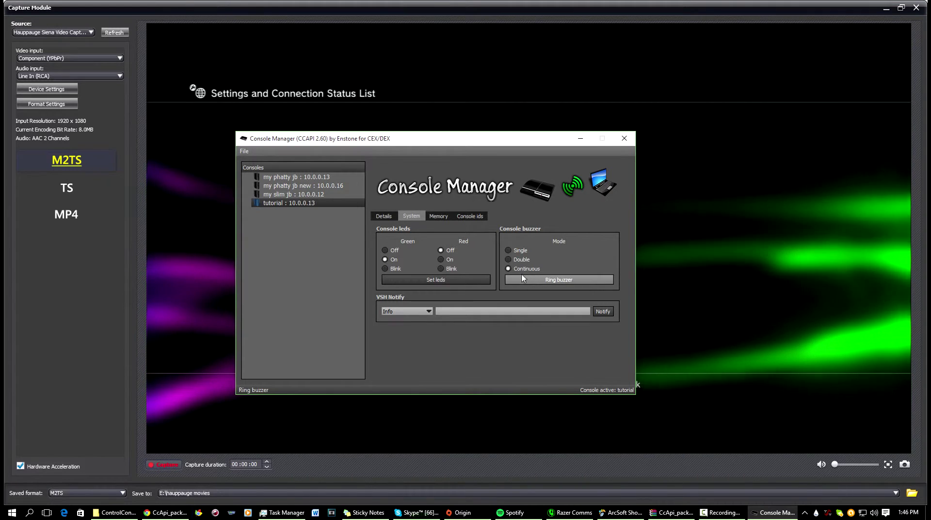
click(509, 251)
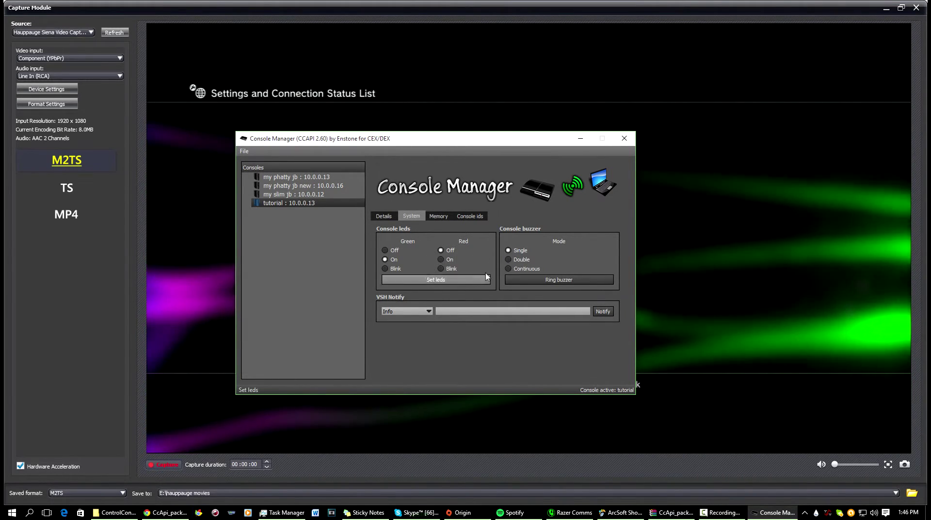
Review the memory edition and the idps and psid changer options, and return to the console details.
click(443, 217)
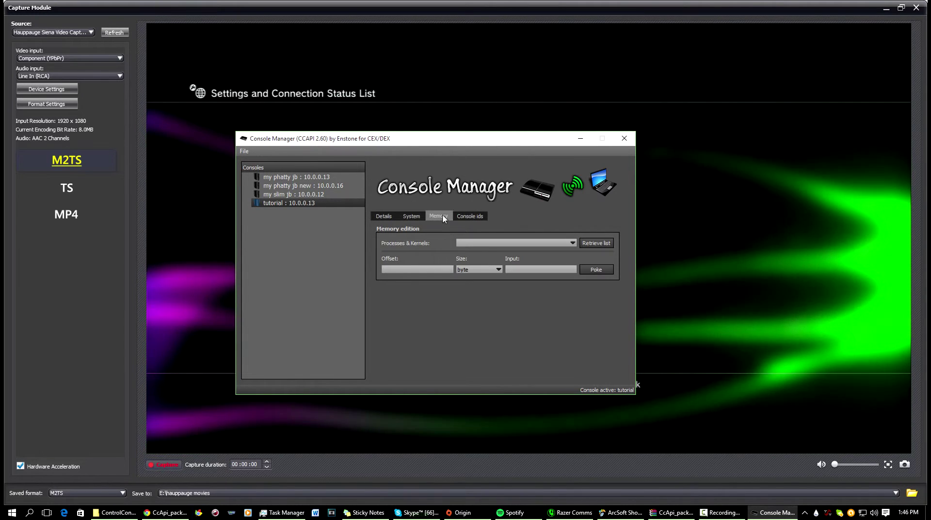
click(476, 216)
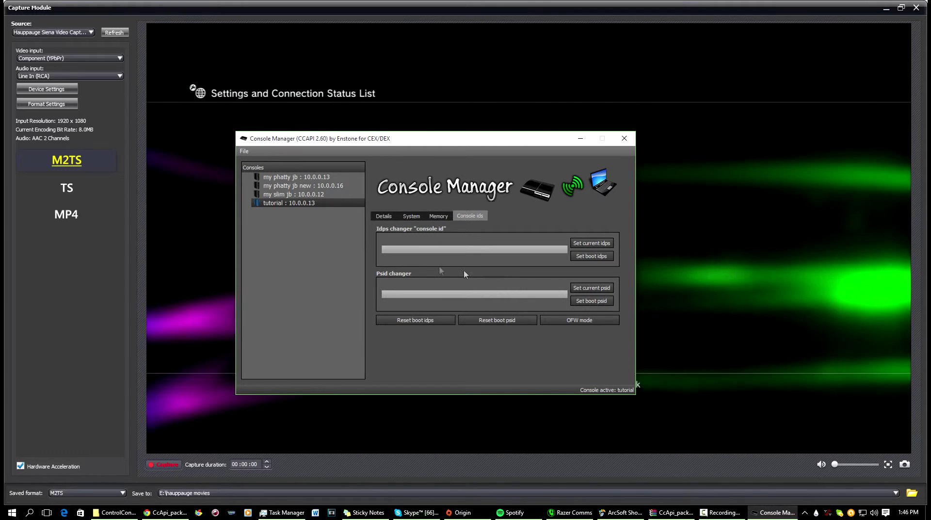
click(383, 216)
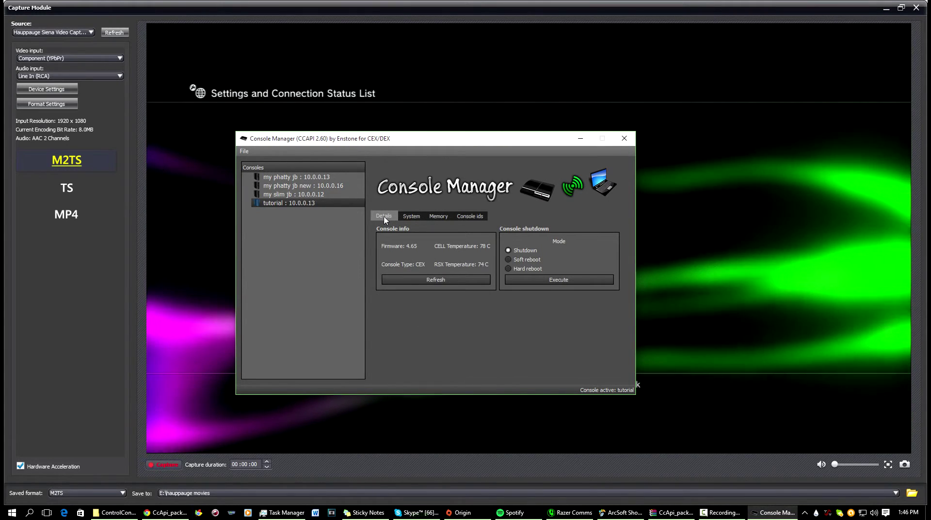